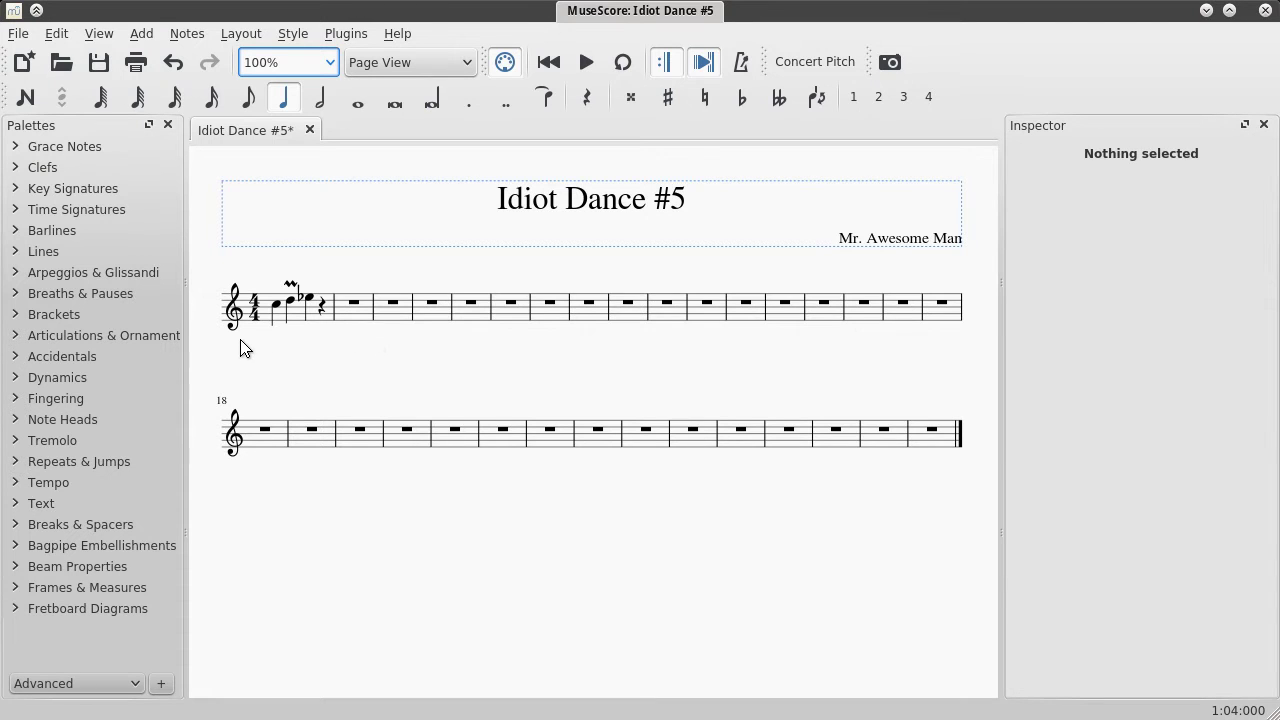
Zoom in to about 259% so measure 1 with its trilled D fills the view.
scroll(246, 340, up, 6)
scroll(270, 332, up, 4)
scroll(286, 330, left, 1)
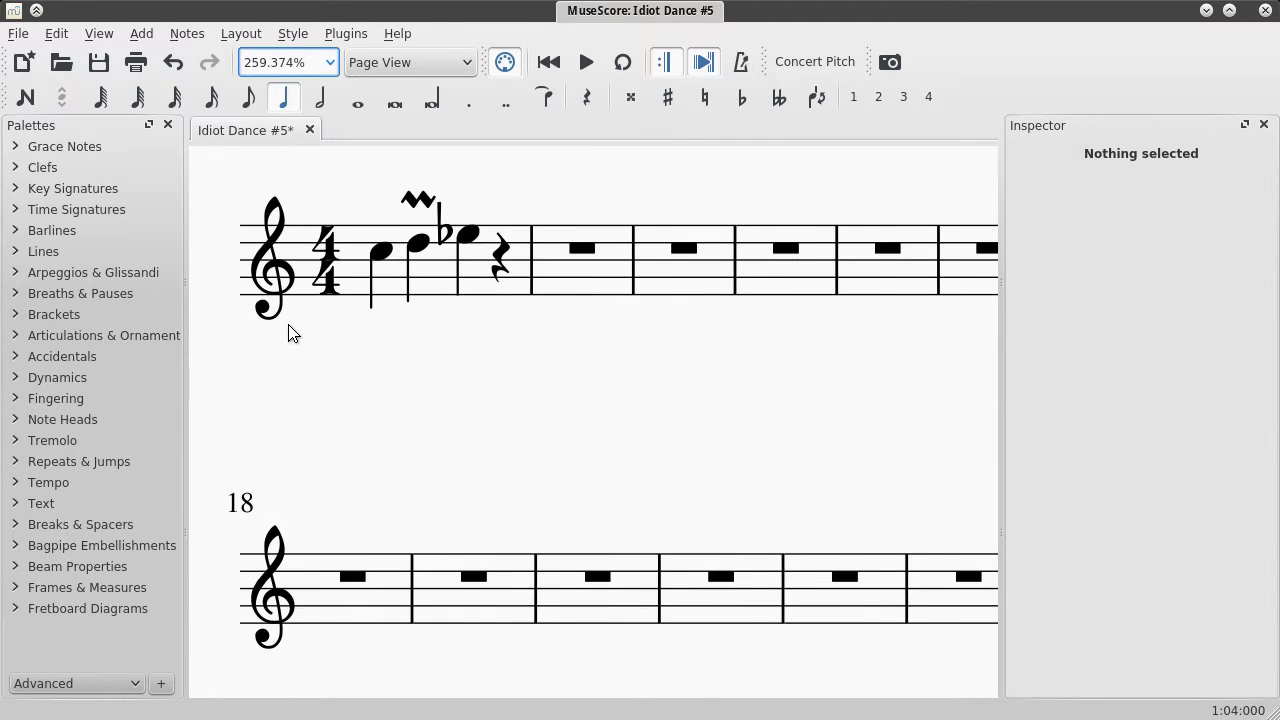
scroll(310, 338, up, 1)
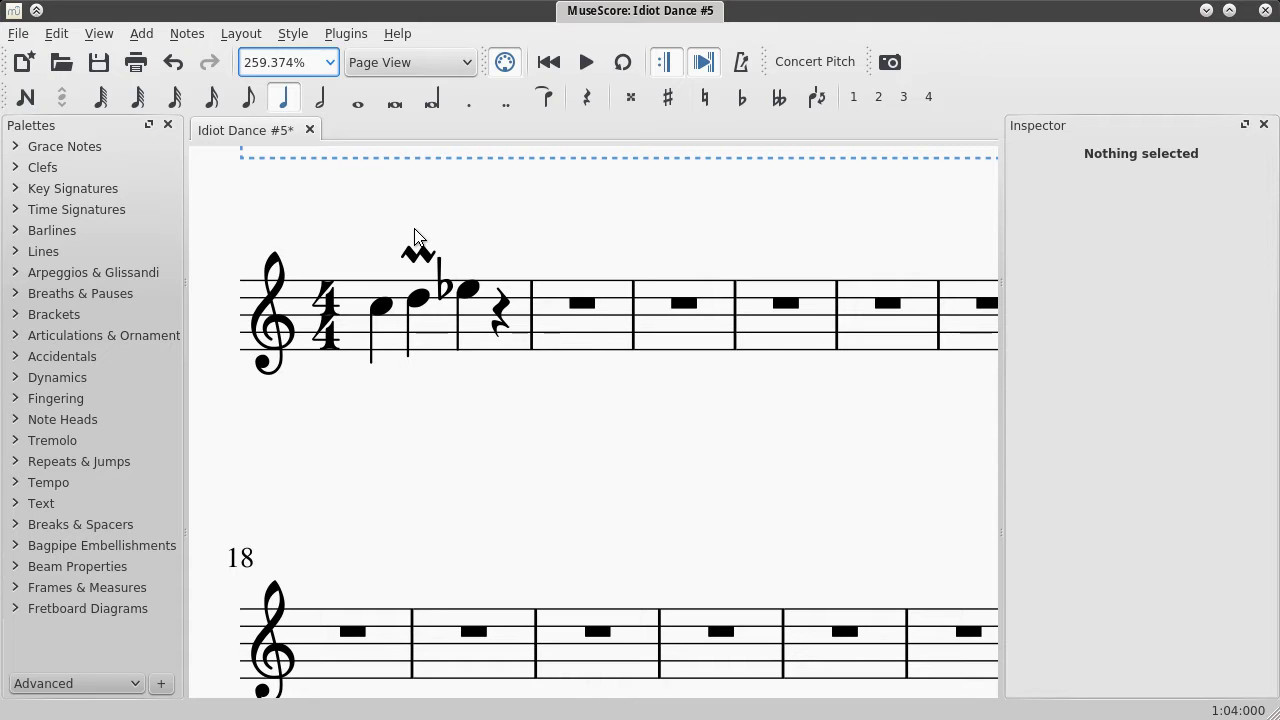
Drag Staff Text from the Text palette onto the trilled D in measure 1.
click(37, 505)
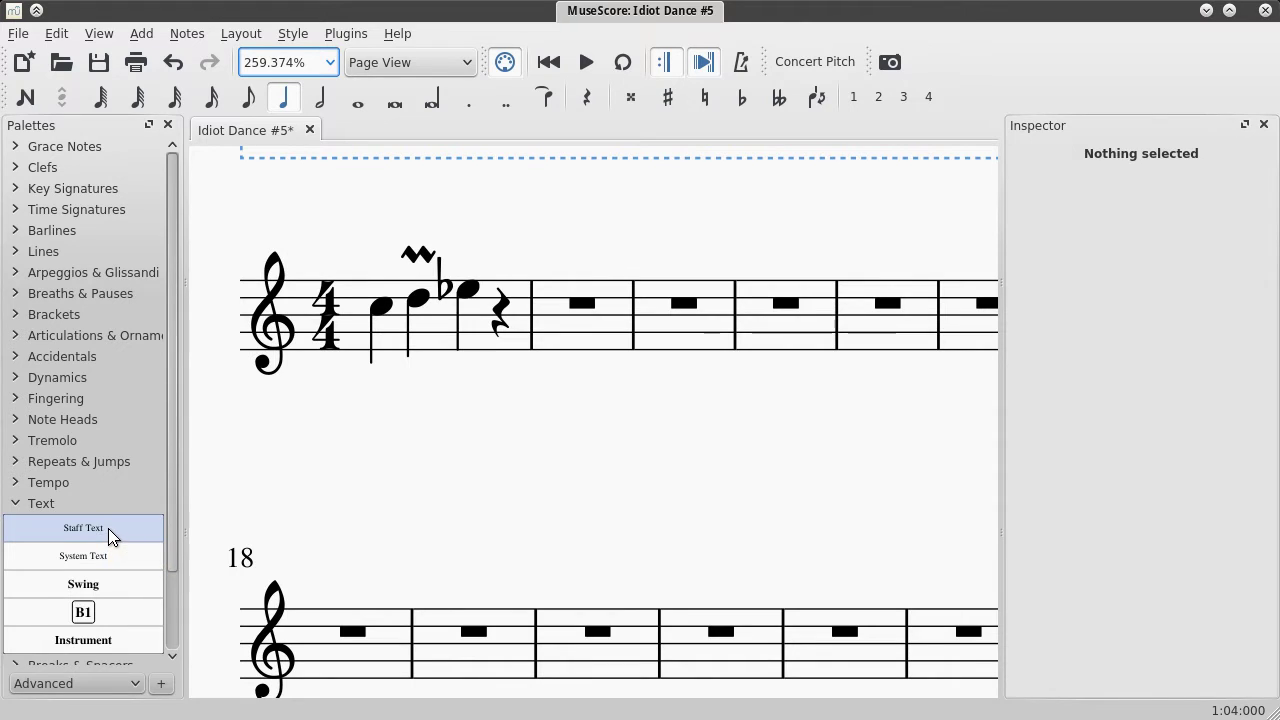
drag(109, 528, 415, 297)
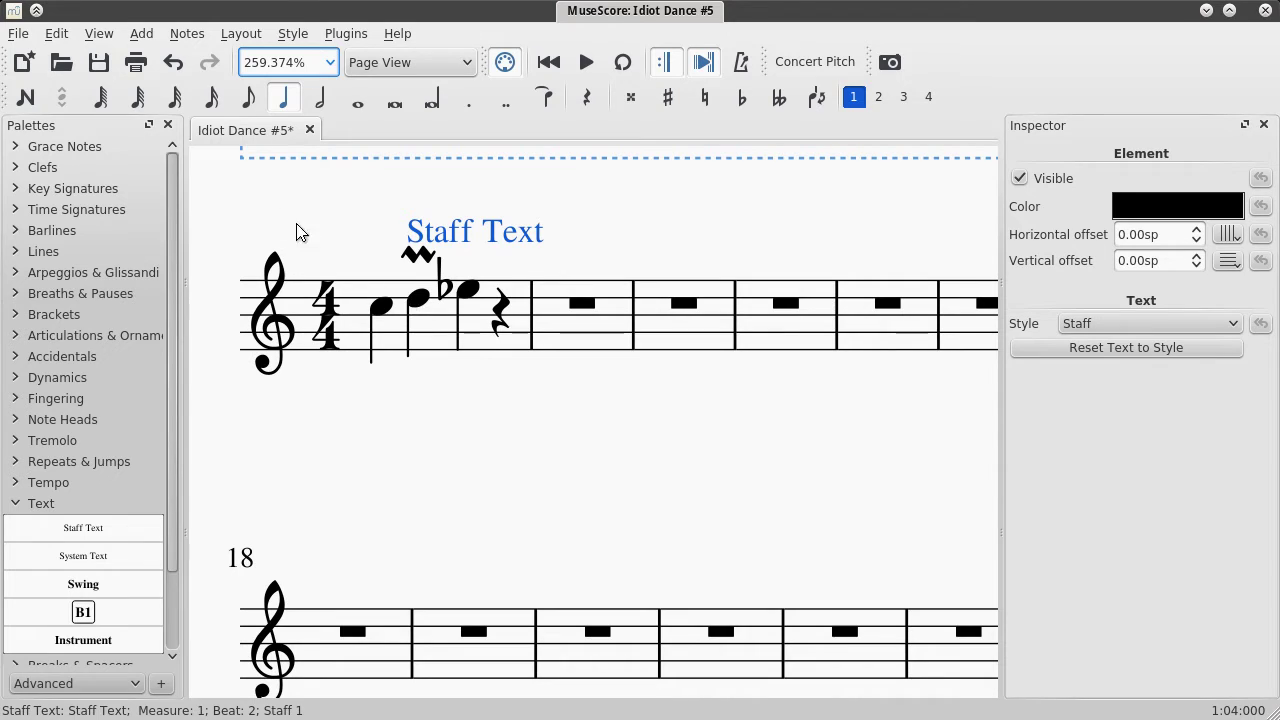
Open the Master Palette's Accidentals, try a flat on the trilled D, then undo it.
click(99, 38)
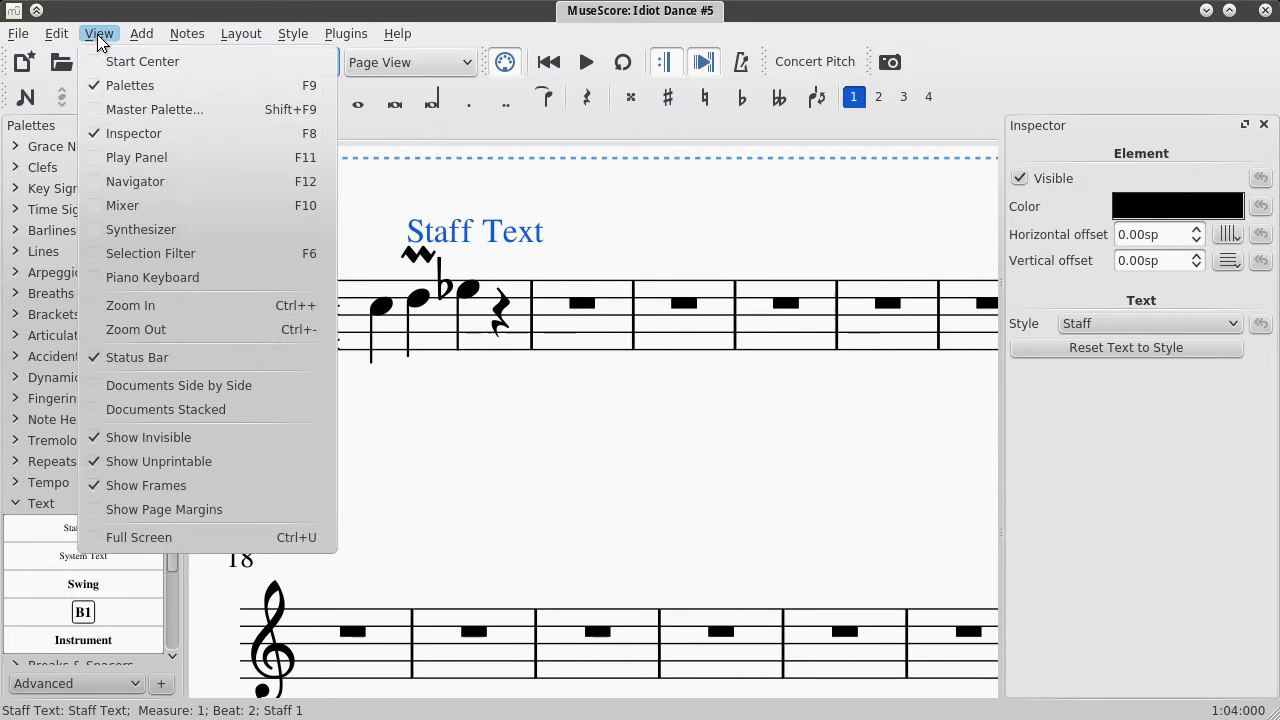
click(145, 109)
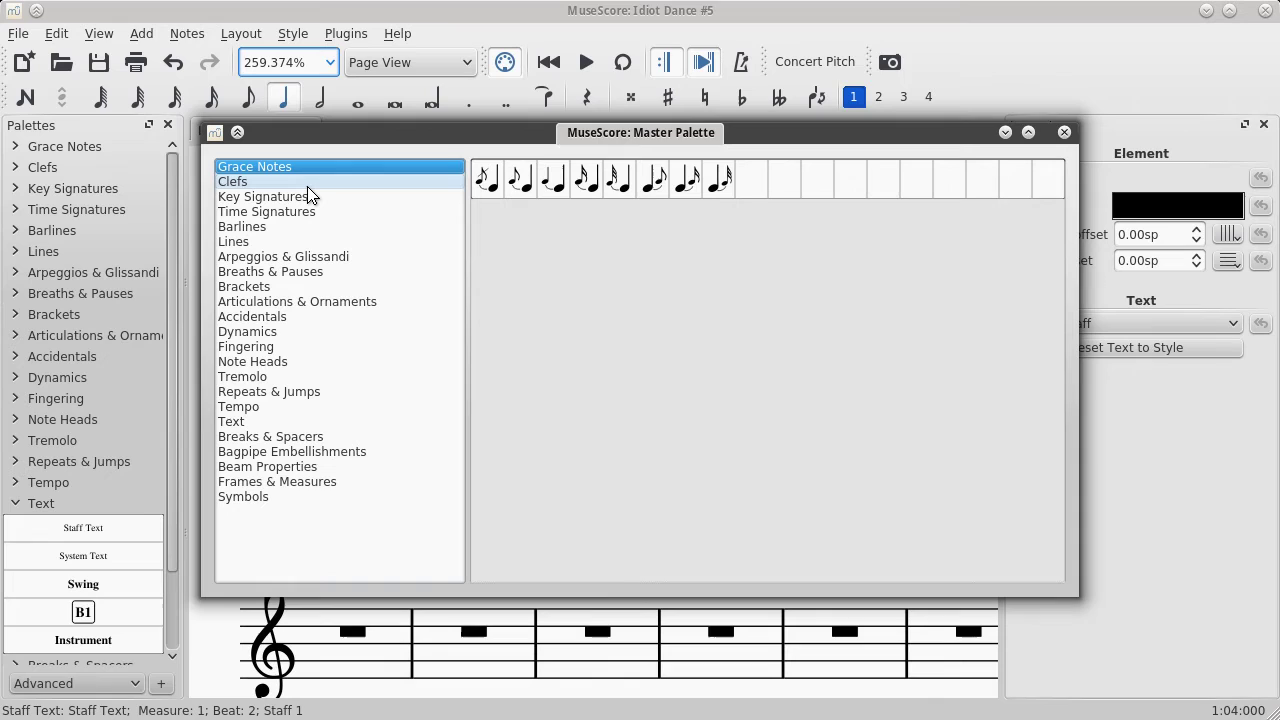
click(295, 316)
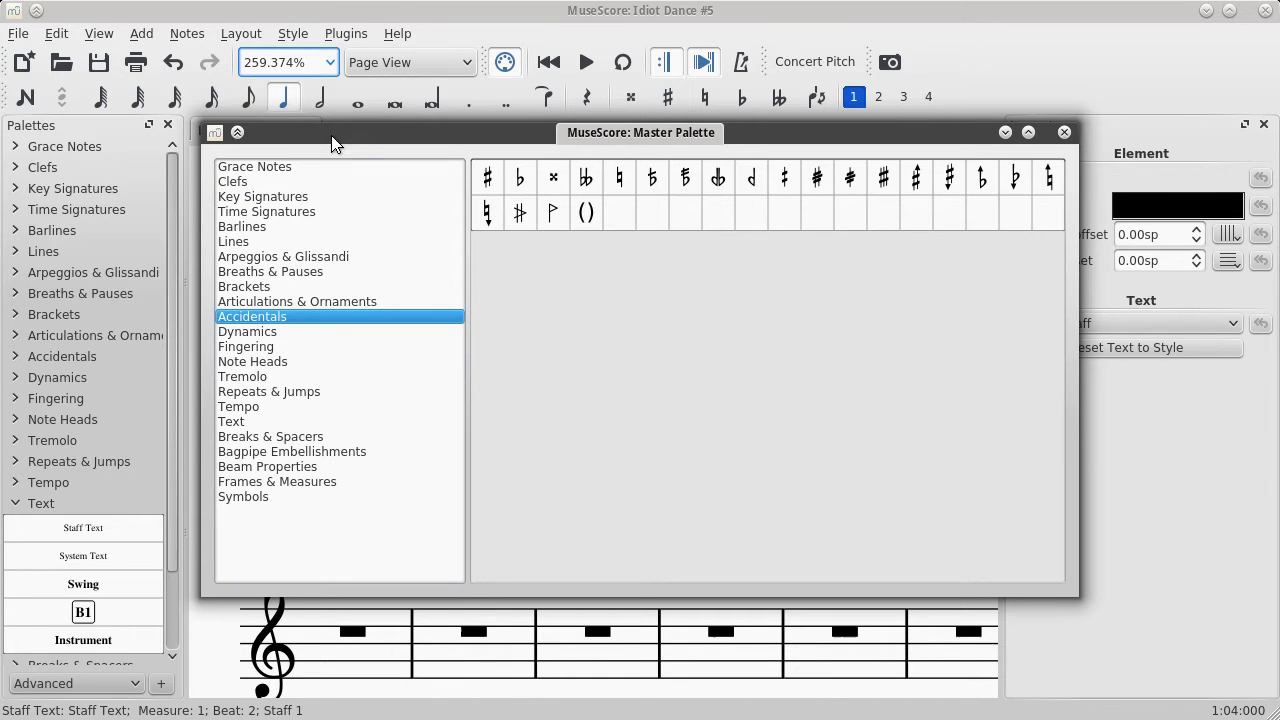
drag(324, 131, 680, 206)
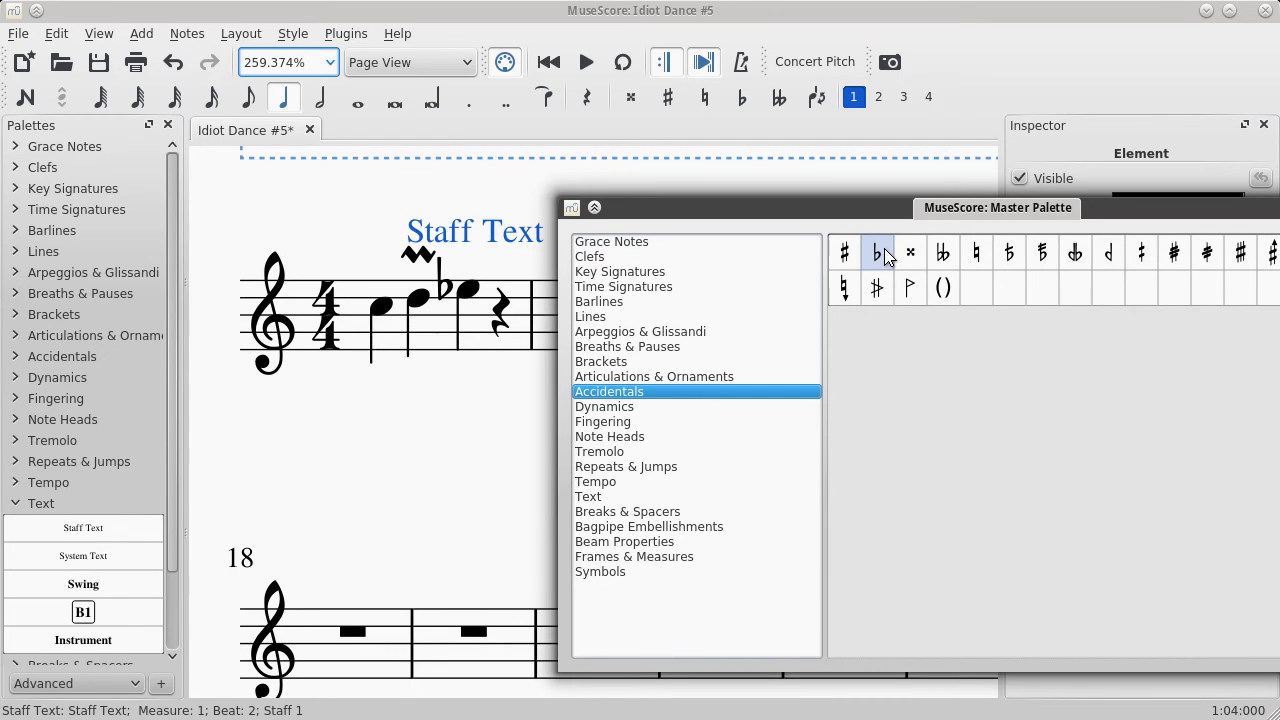
drag(885, 257, 419, 299)
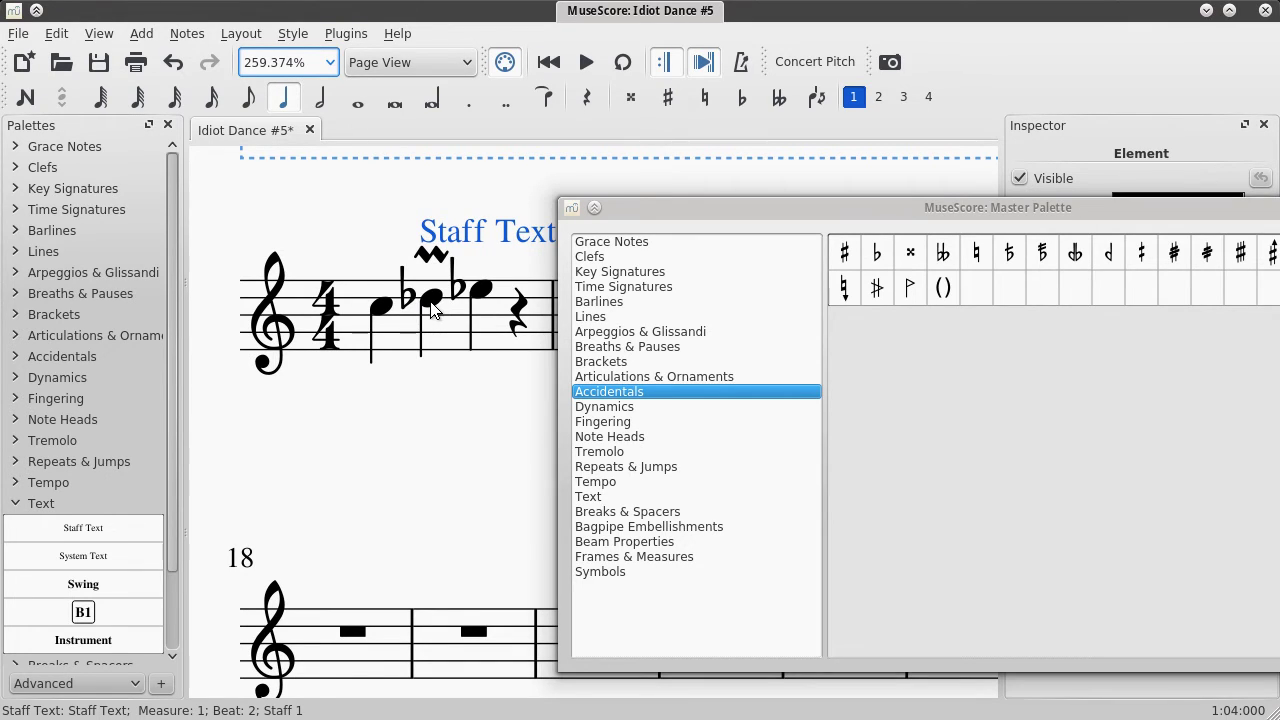
key(ctrl+z)
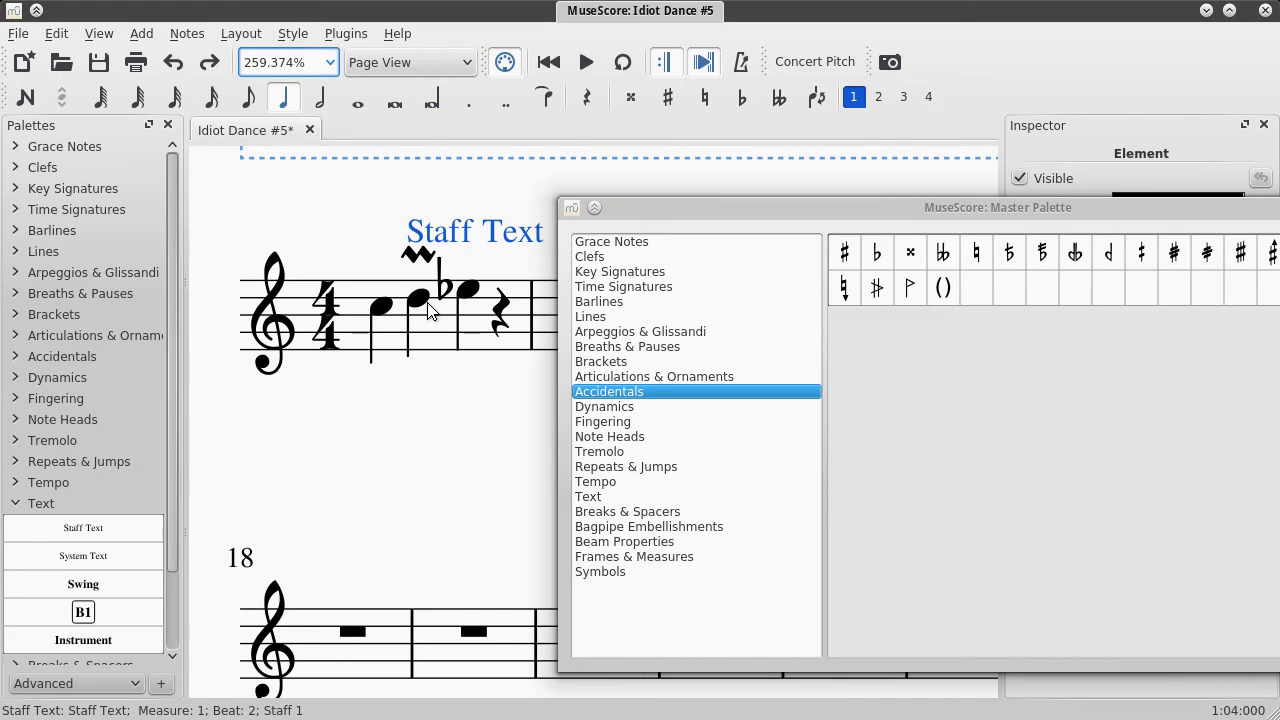
Switch the Master Palette to Symbols, scroll down to the flat sign and select it.
click(631, 571)
drag(756, 209, 388, 170)
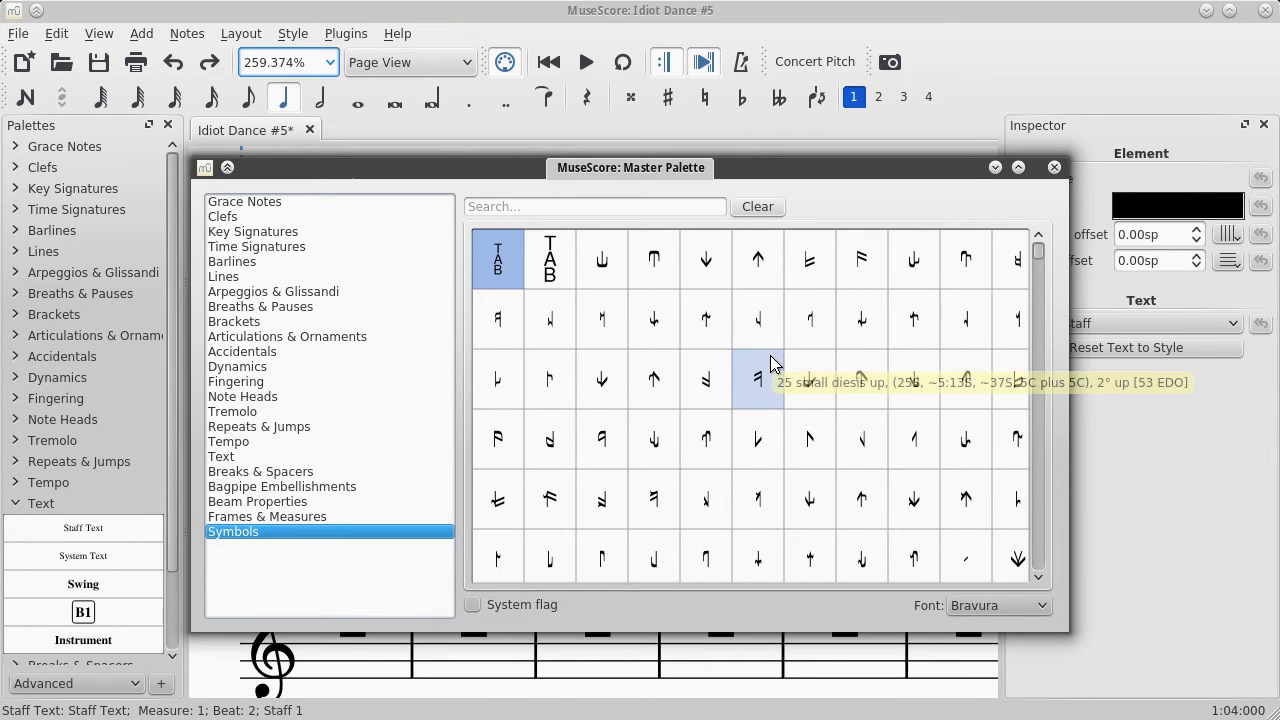
scroll(772, 368, down, 2)
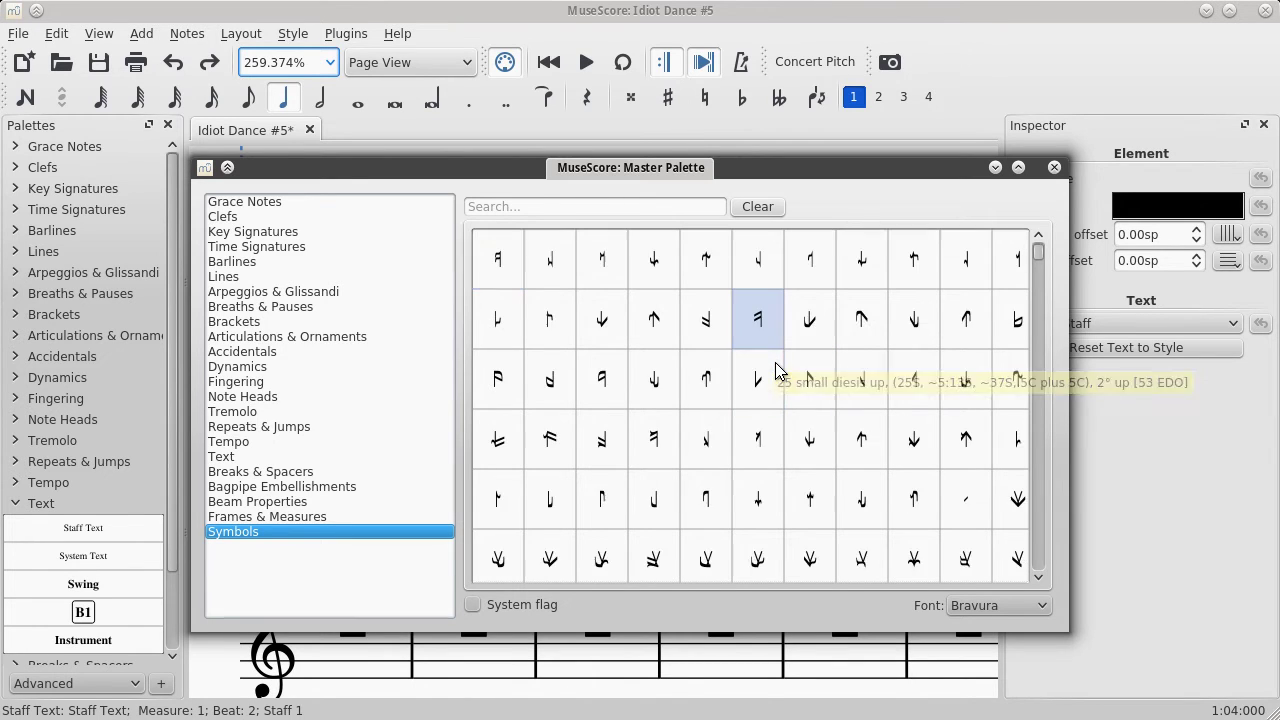
scroll(778, 370, down, 4)
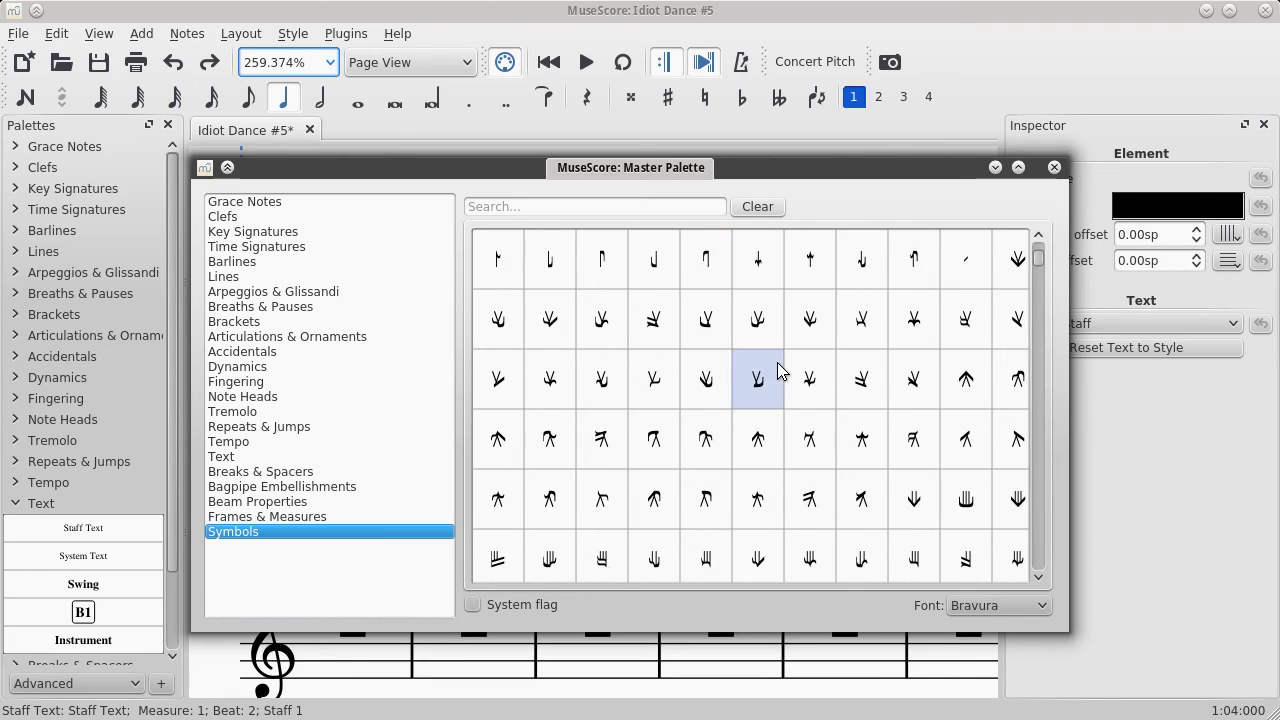
scroll(780, 365, down, 4)
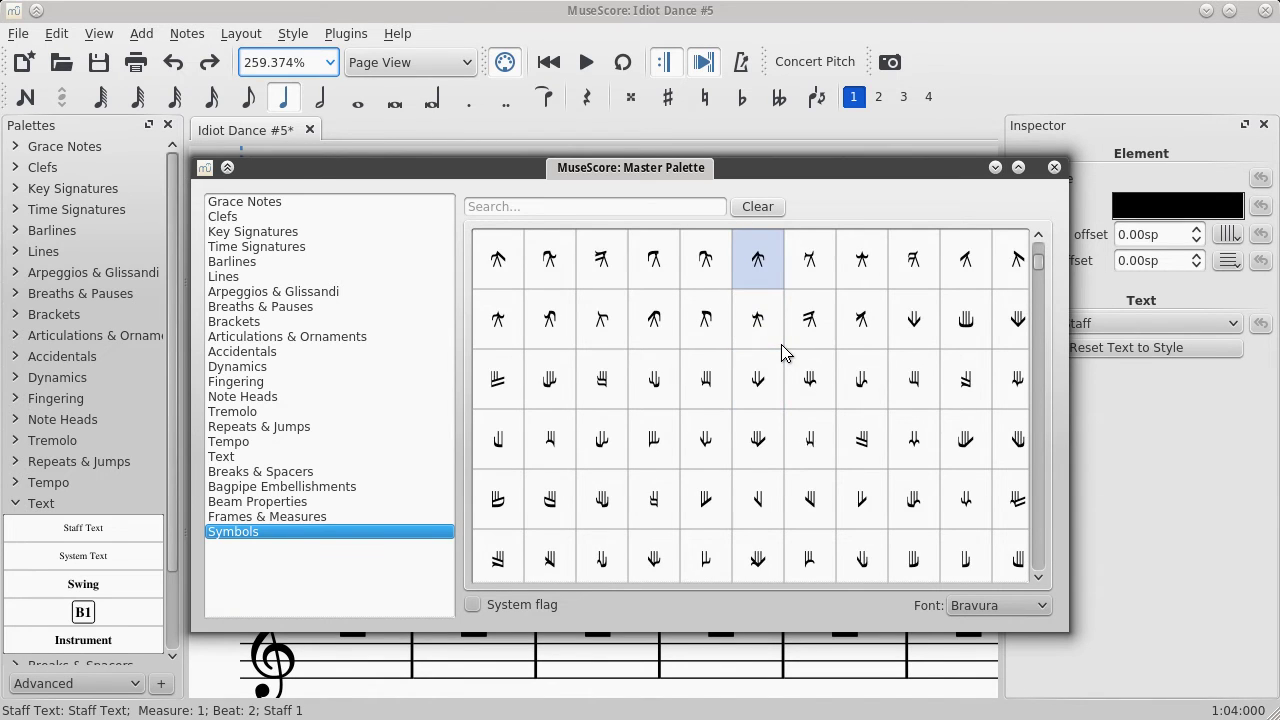
scroll(787, 360, down, 4)
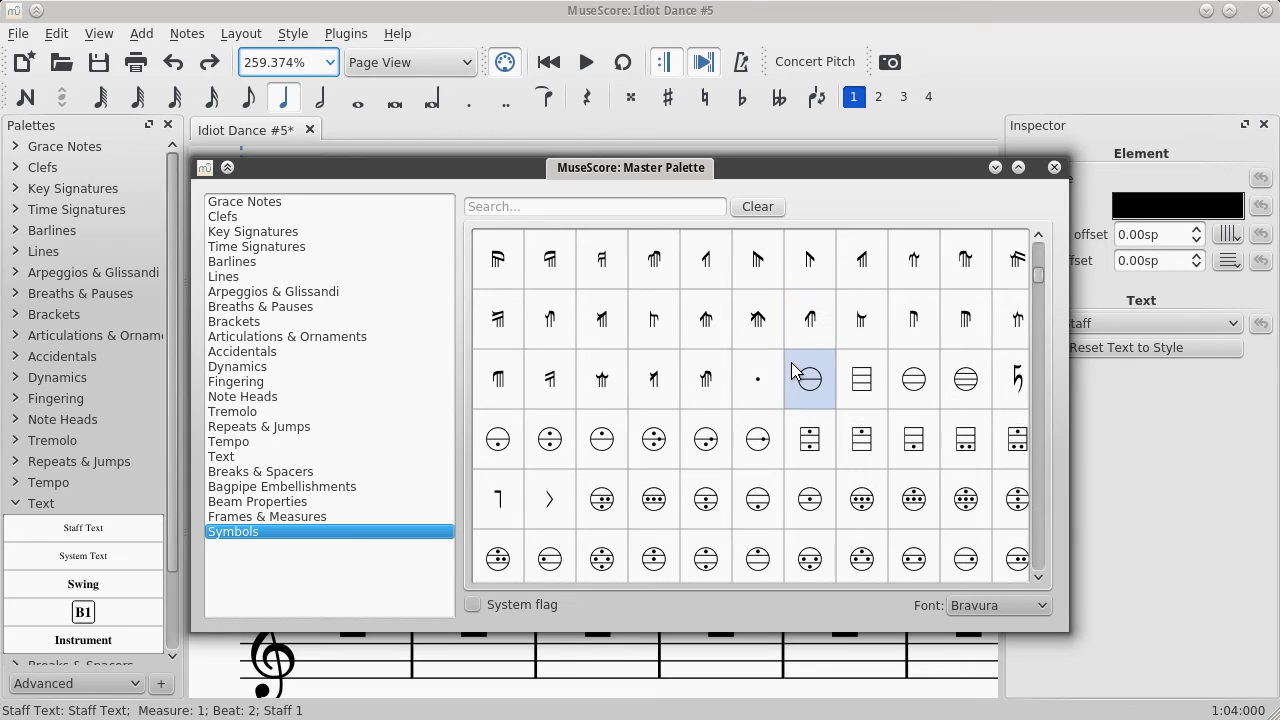
scroll(780, 386, down, 3)
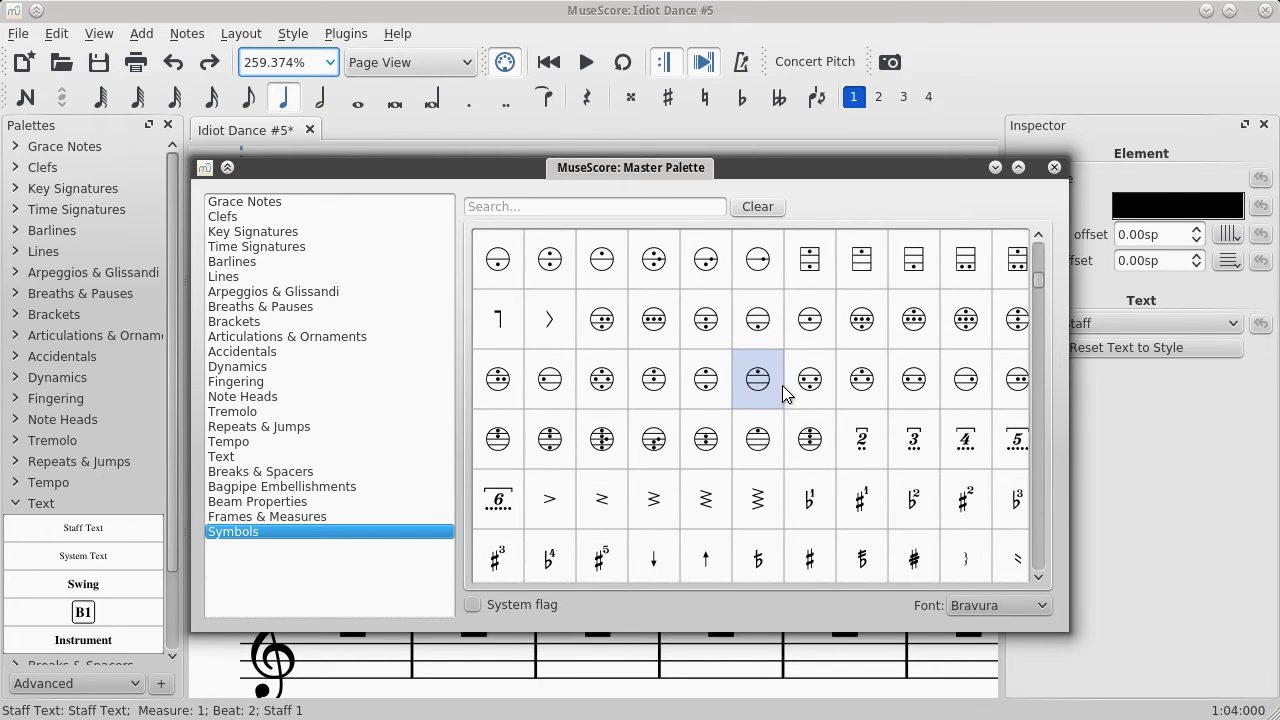
scroll(782, 385, down, 2)
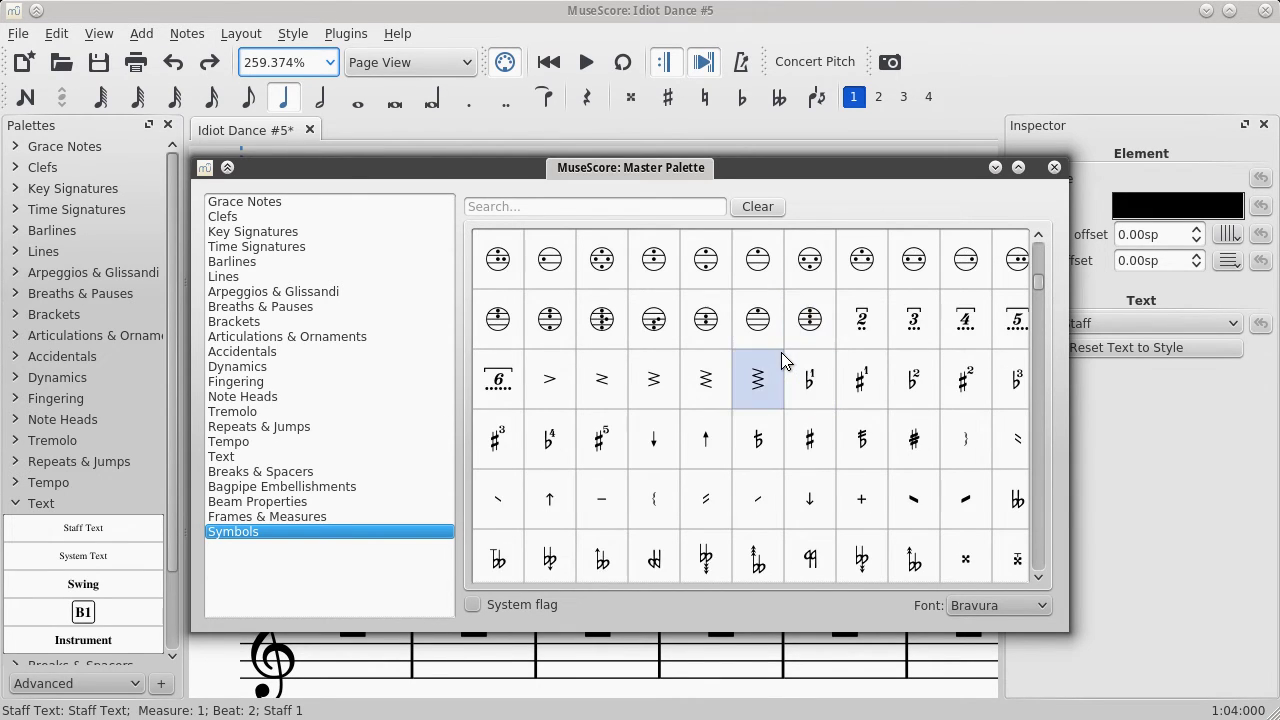
scroll(782, 352, down, 2)
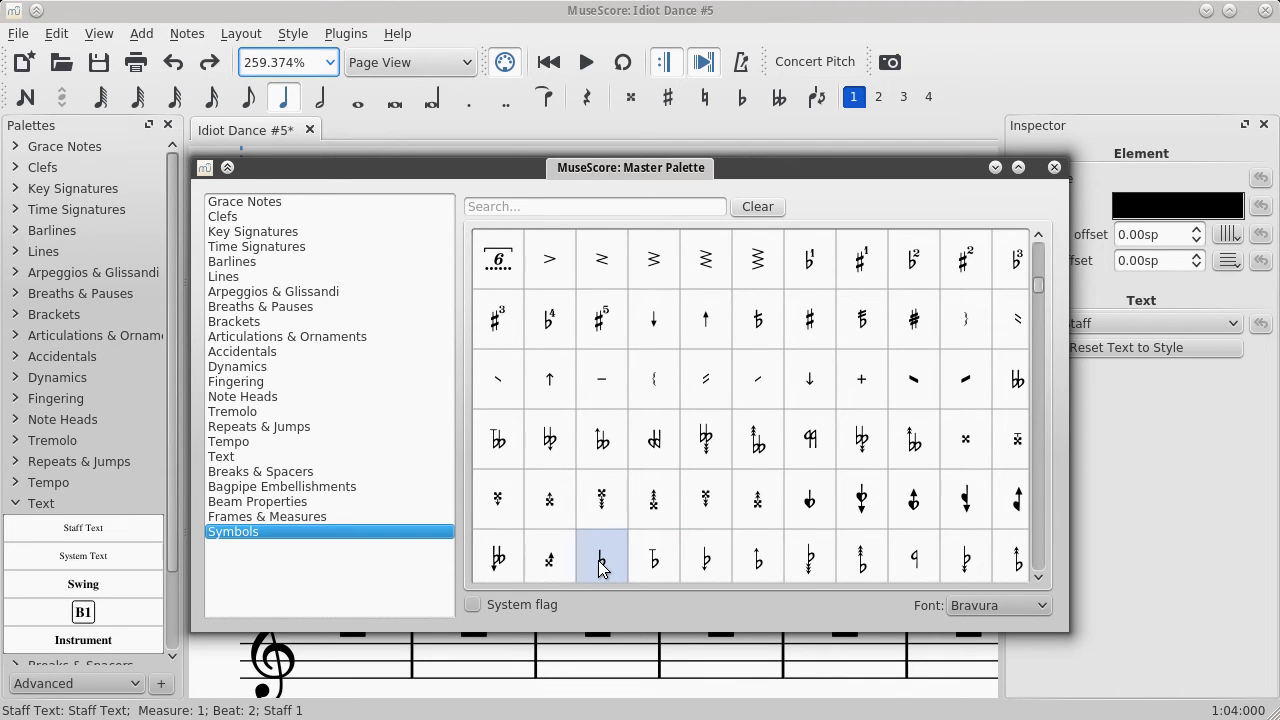
scroll(649, 449, down, 3)
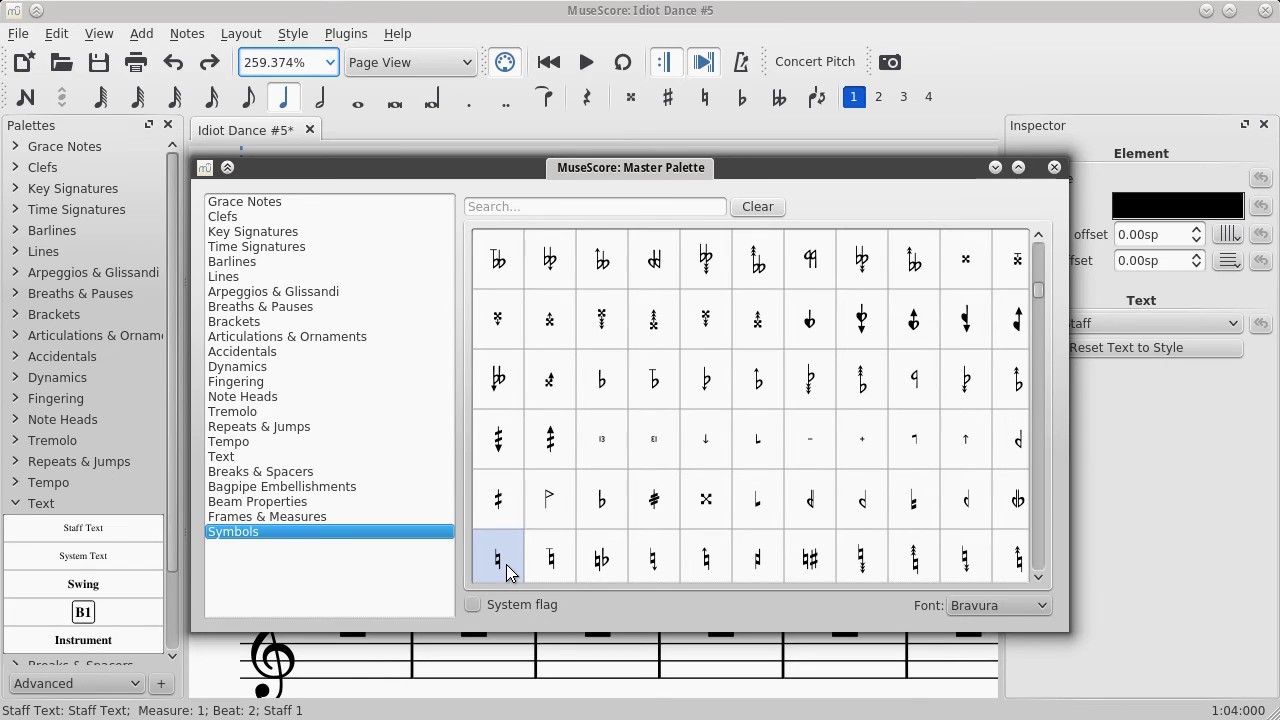
click(610, 388)
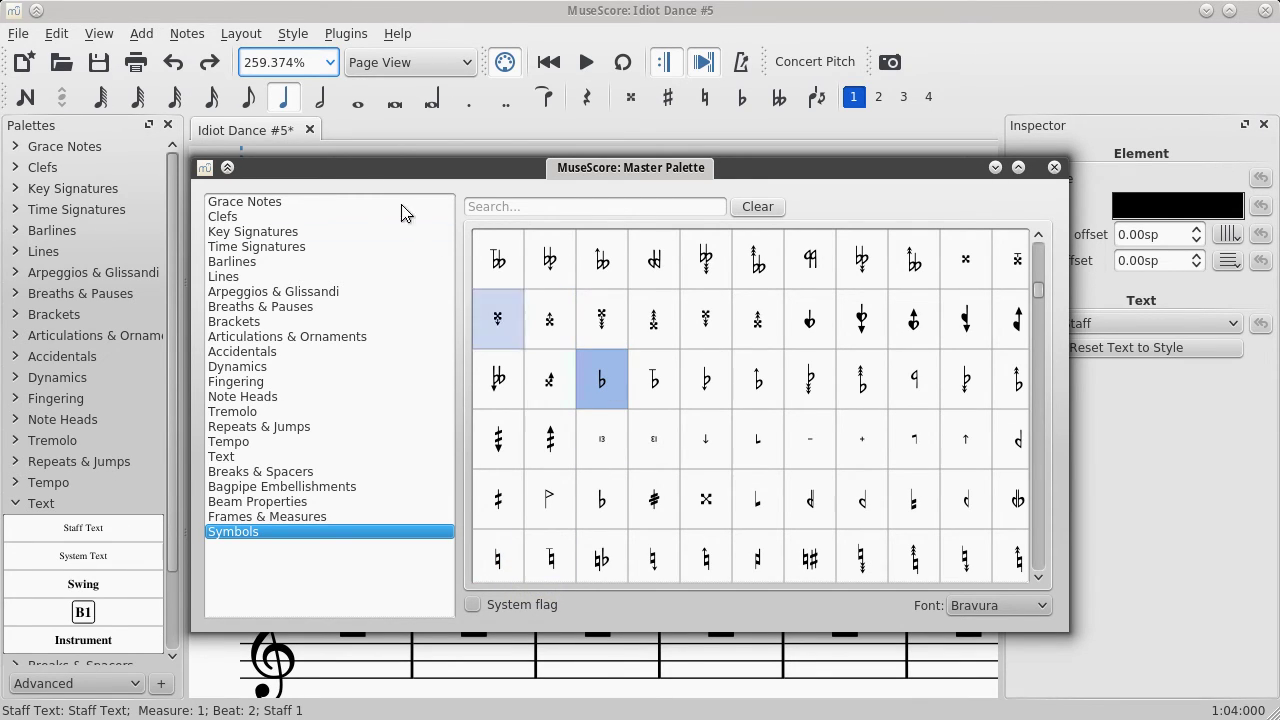
drag(326, 163, 769, 149)
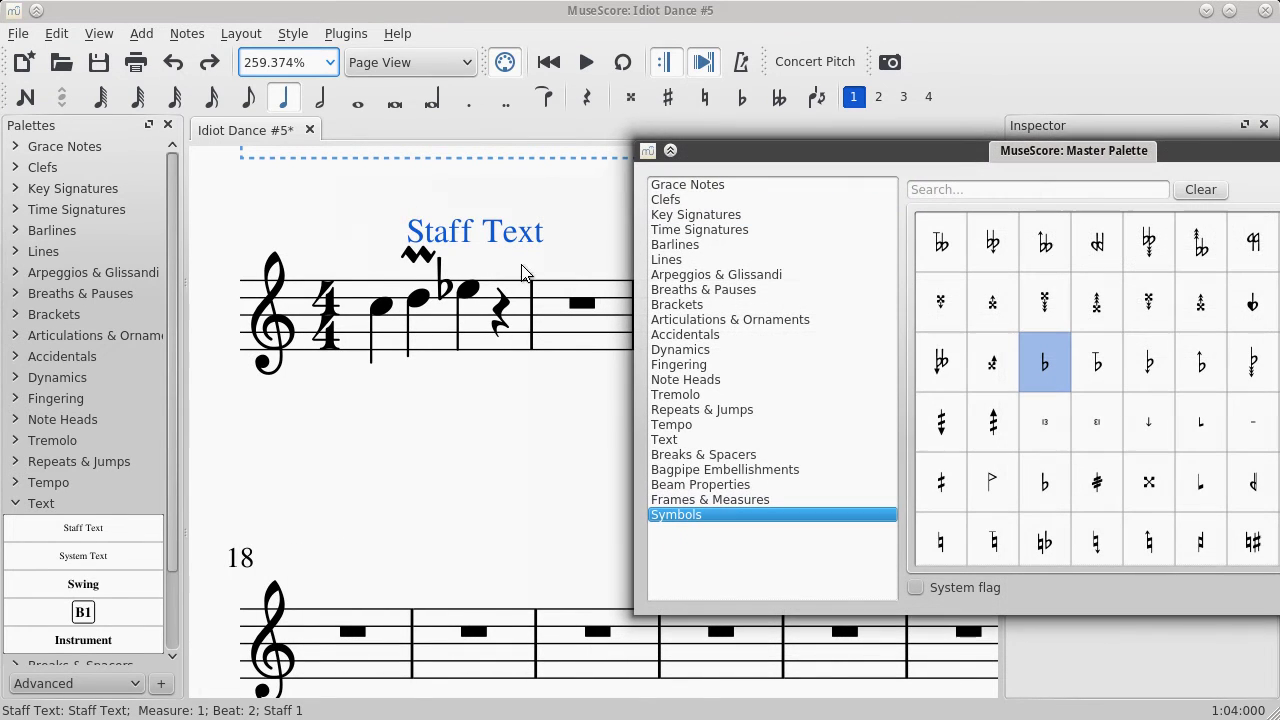
Replace the 'Staff Text' placeholder above the D with the Master Palette's flat symbol.
double_click(451, 233)
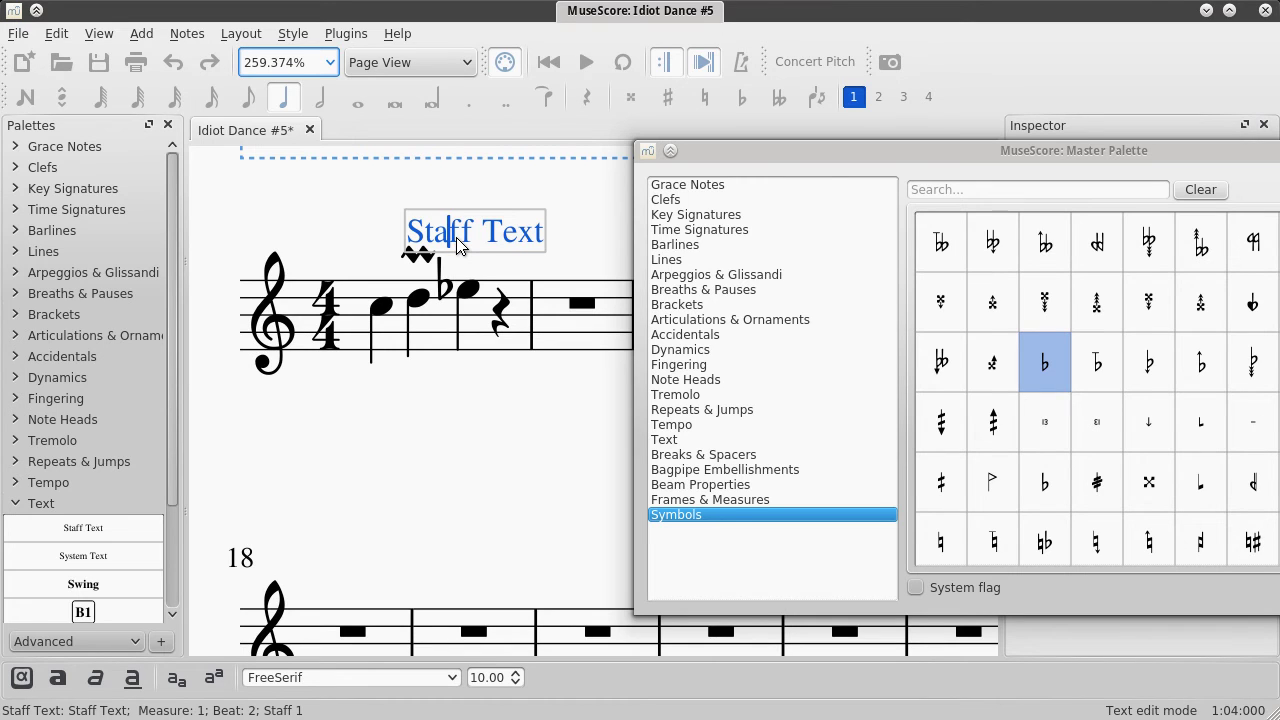
key(ctrl+a)
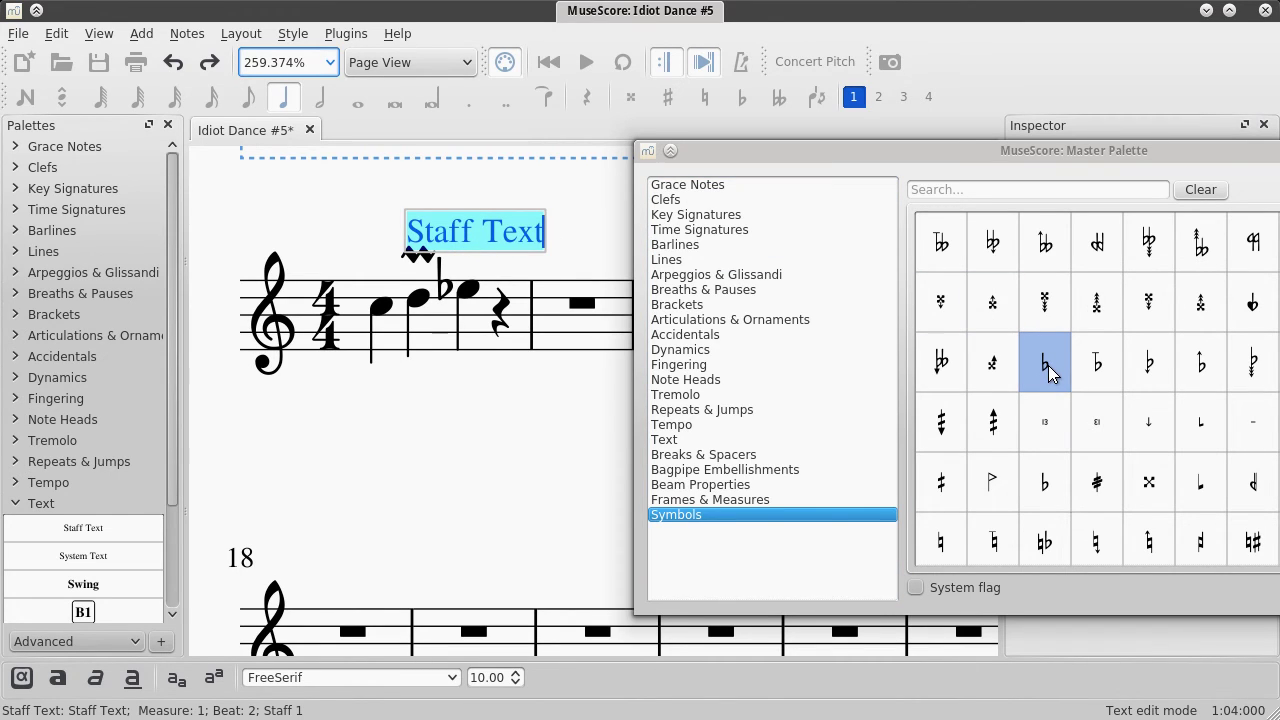
drag(1048, 365, 466, 234)
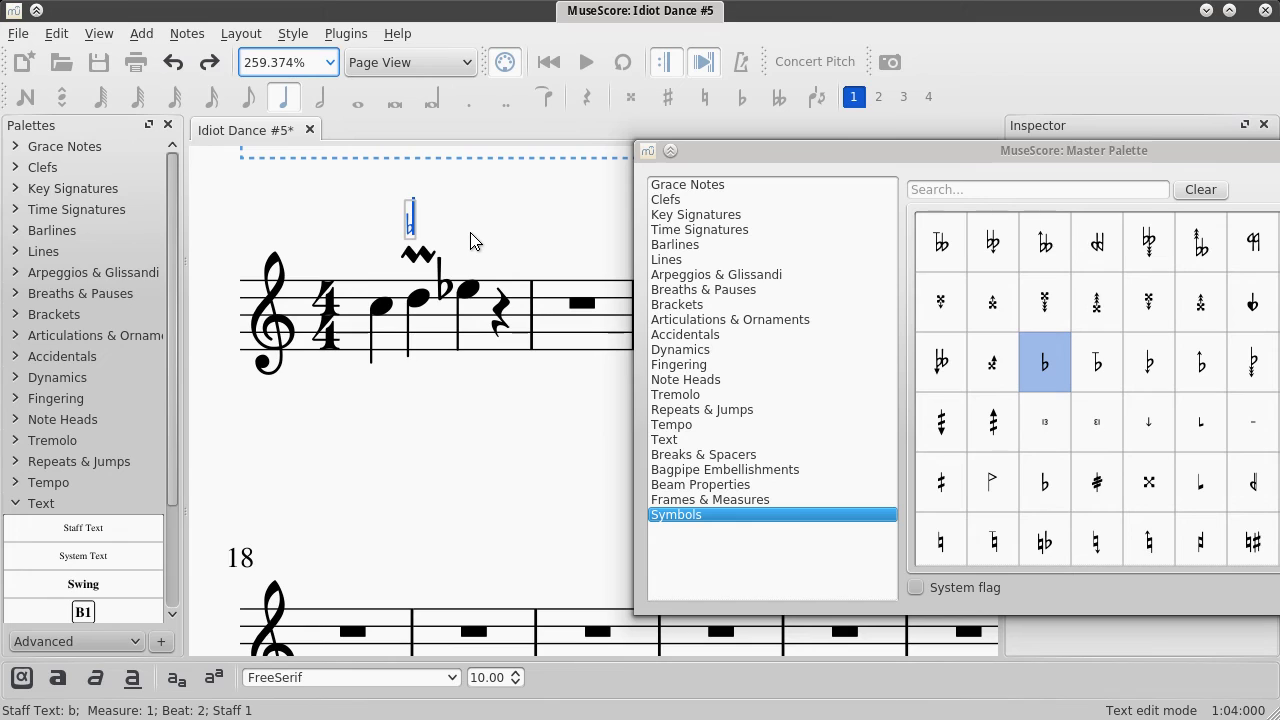
Set the flat glyph to 14 pt and nudge it right to centre above the trill.
double_click(410, 228)
click(517, 675)
click(517, 674)
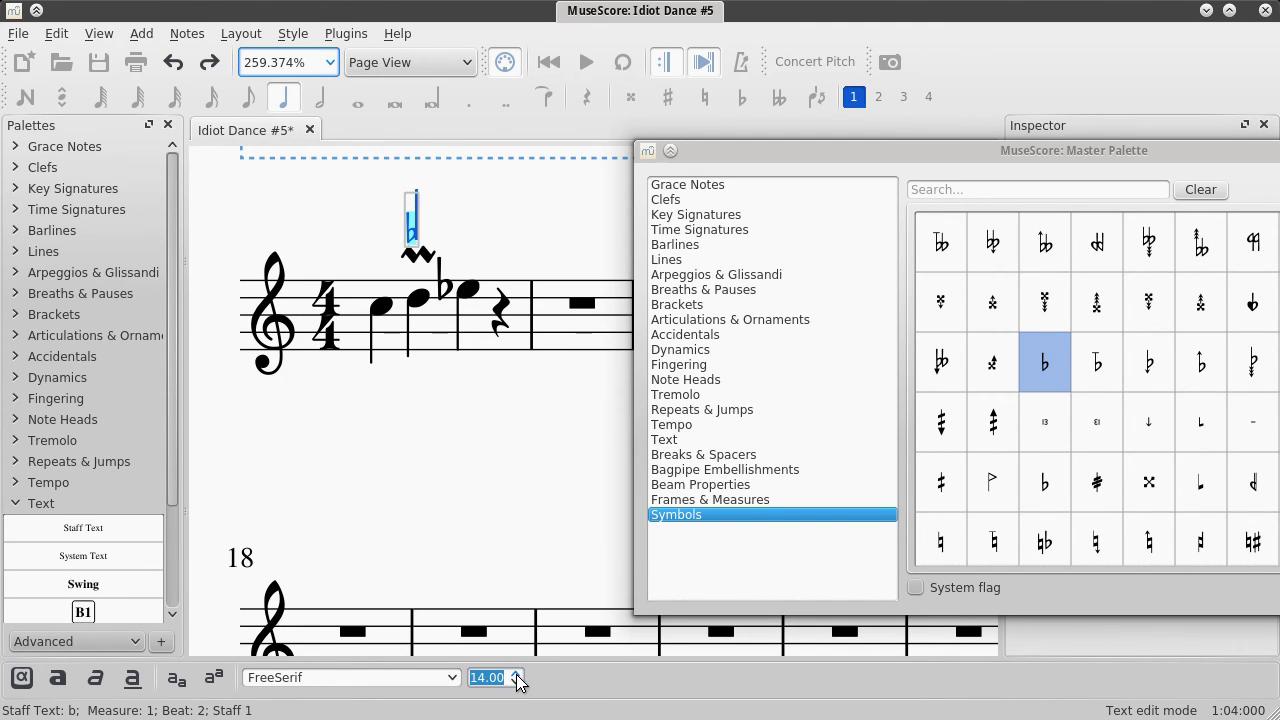
click(514, 217)
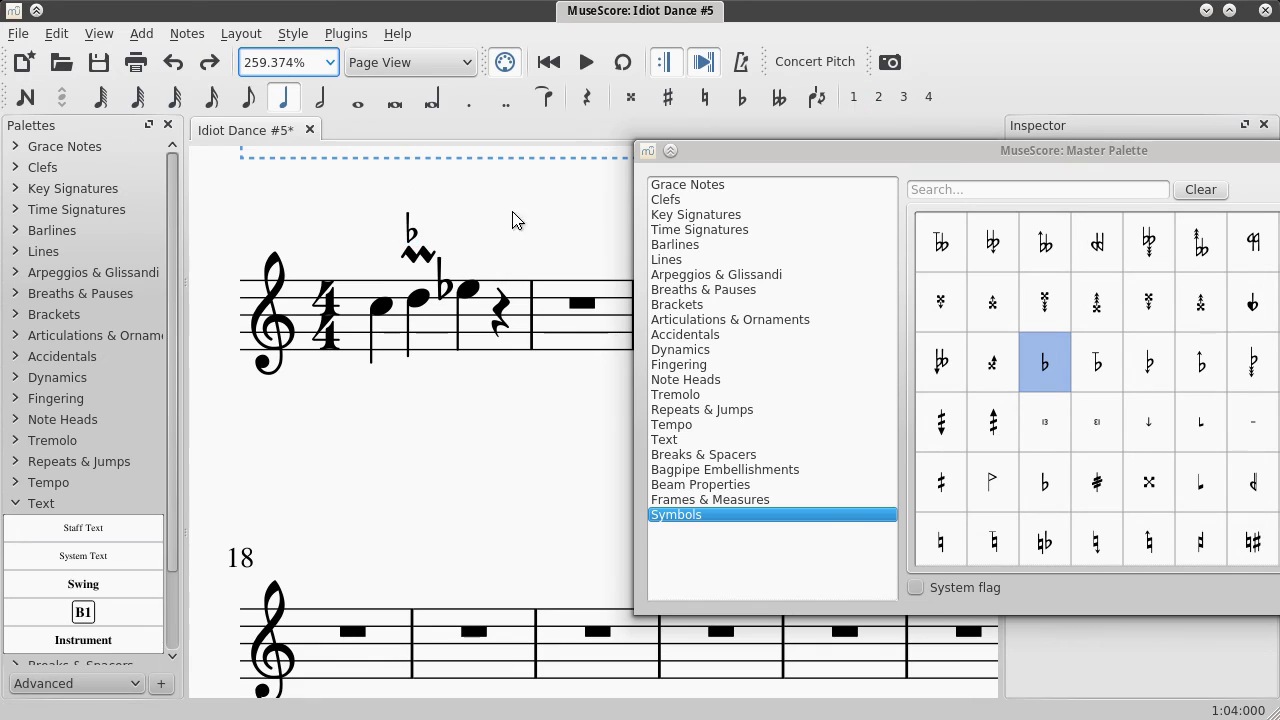
drag(418, 242, 425, 240)
click(457, 240)
Move the Master Palette window aside and close it.
drag(865, 156, 538, 174)
click(1156, 169)
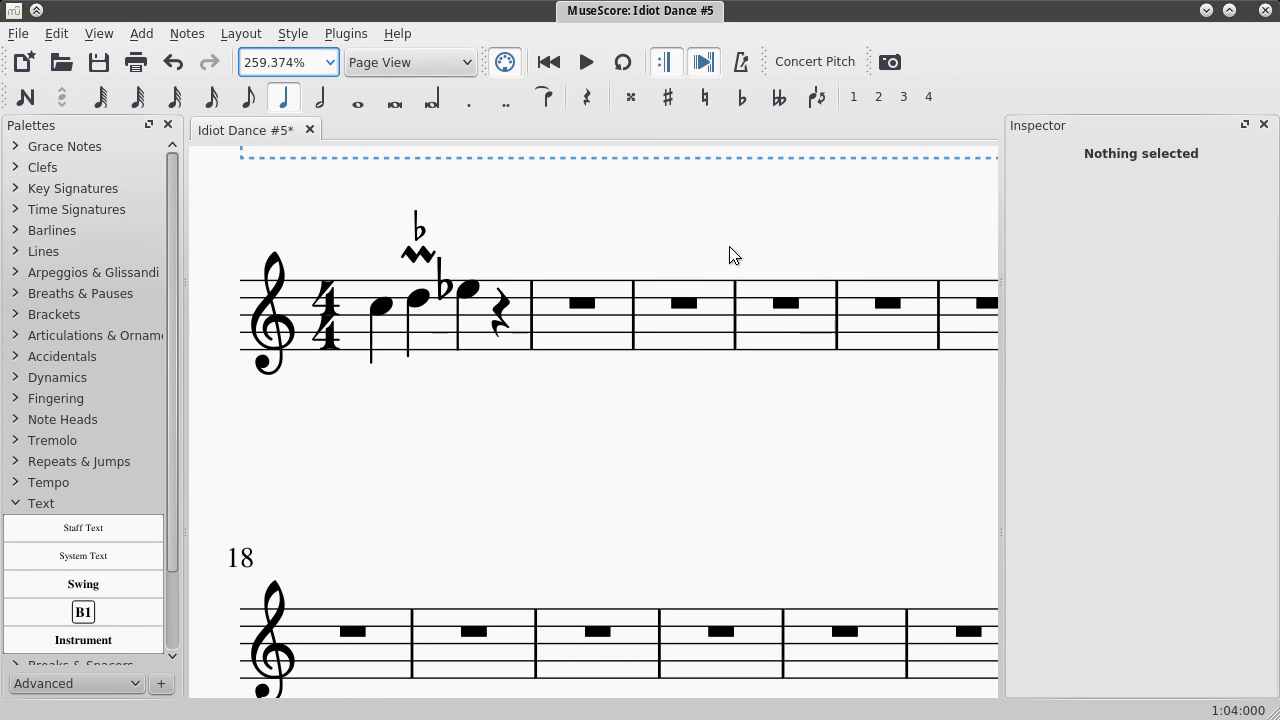